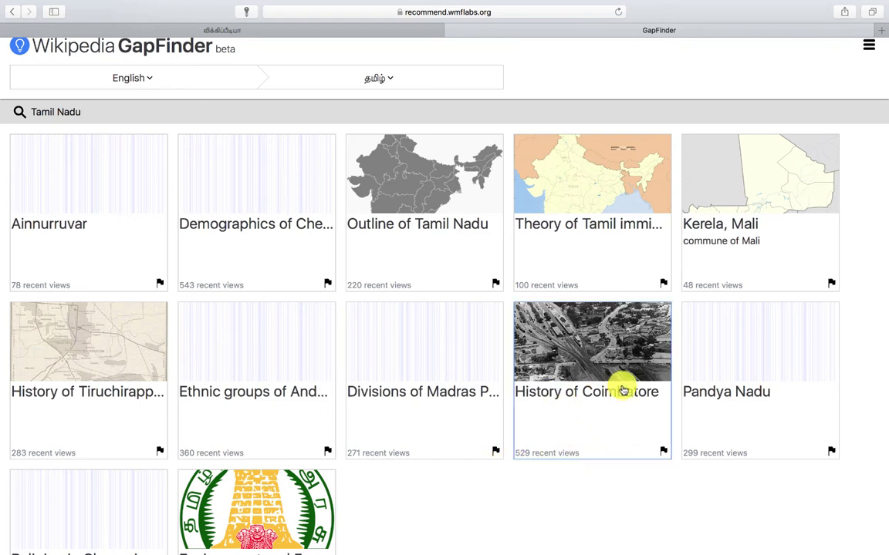
Start translating the suggested article History of Coimbatore from English into Tamil with the title "கோவையின் வரலாறு".
click(601, 430)
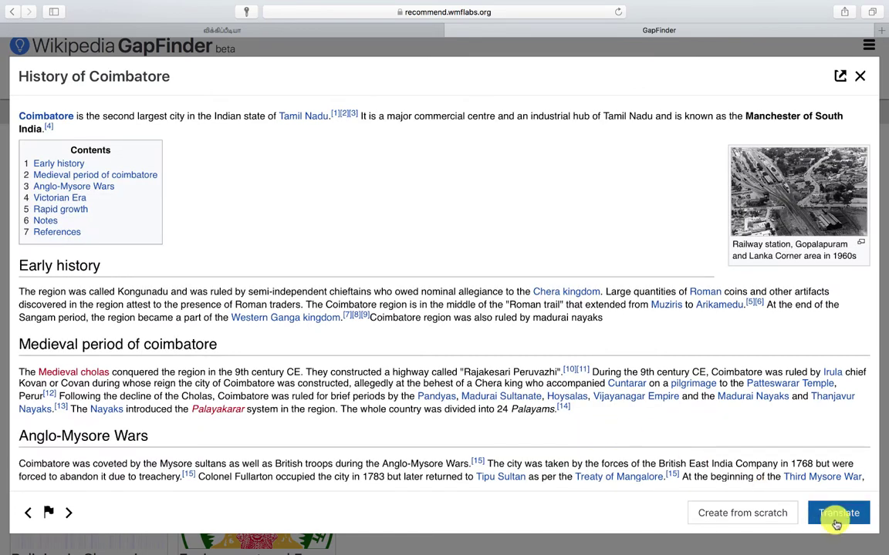
click(838, 514)
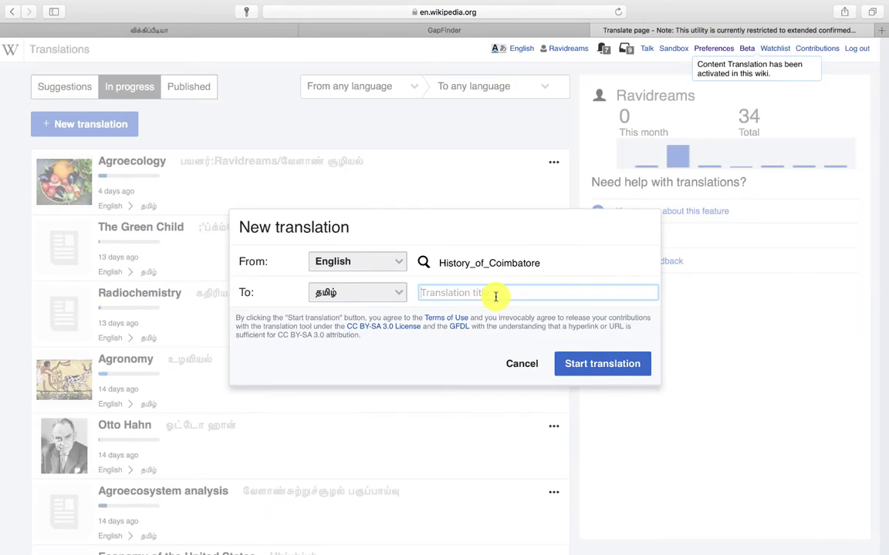
text(கோவையில)
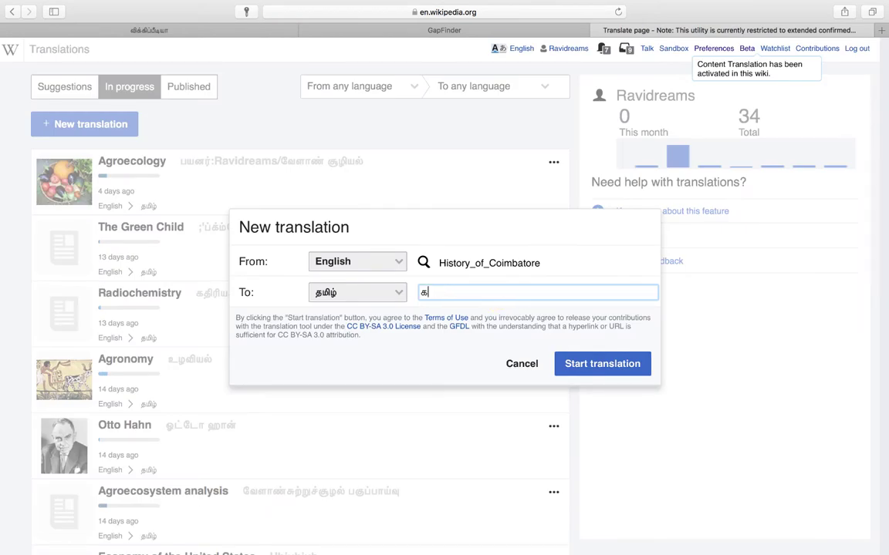
key(BackSpace)
text(ன் வரலாறு)
click(623, 370)
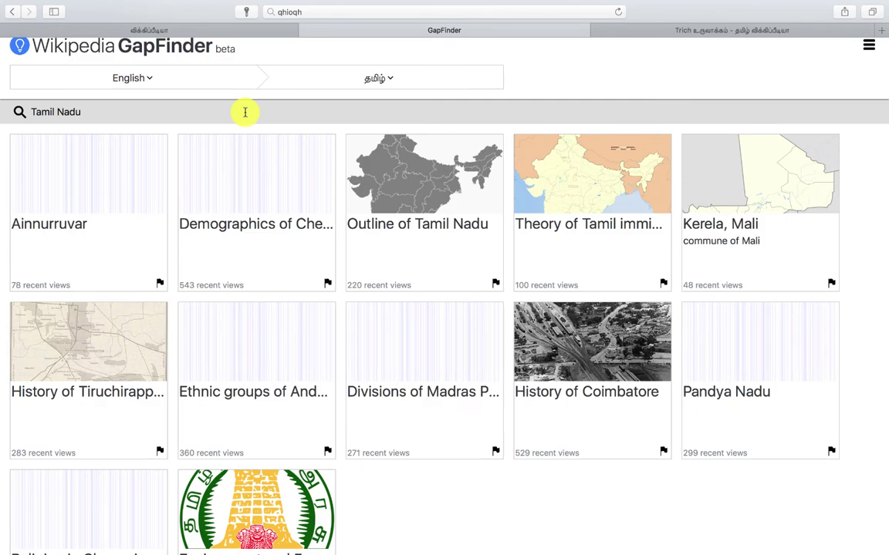
Close the Tamil Wikipedia article-creation page, search Google for "petscan wmflabs" and open PetScan.
click(174, 31)
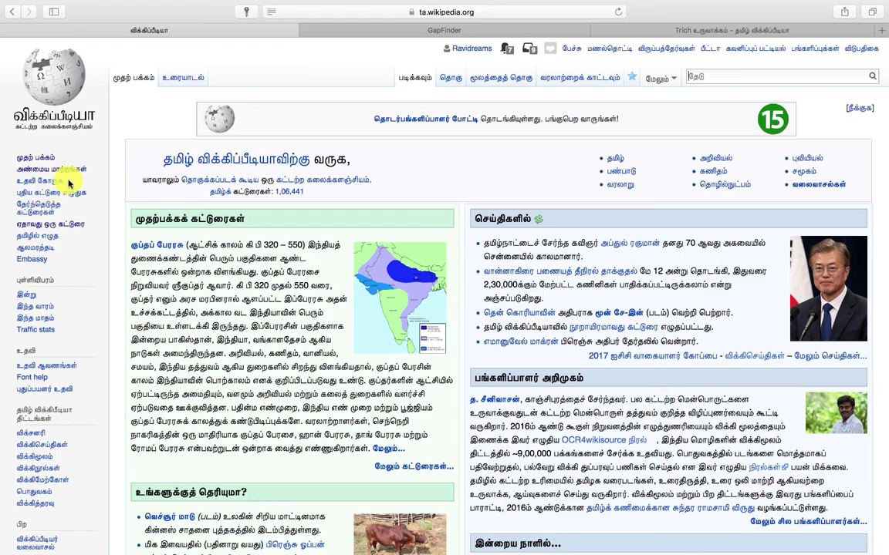
click(358, 31)
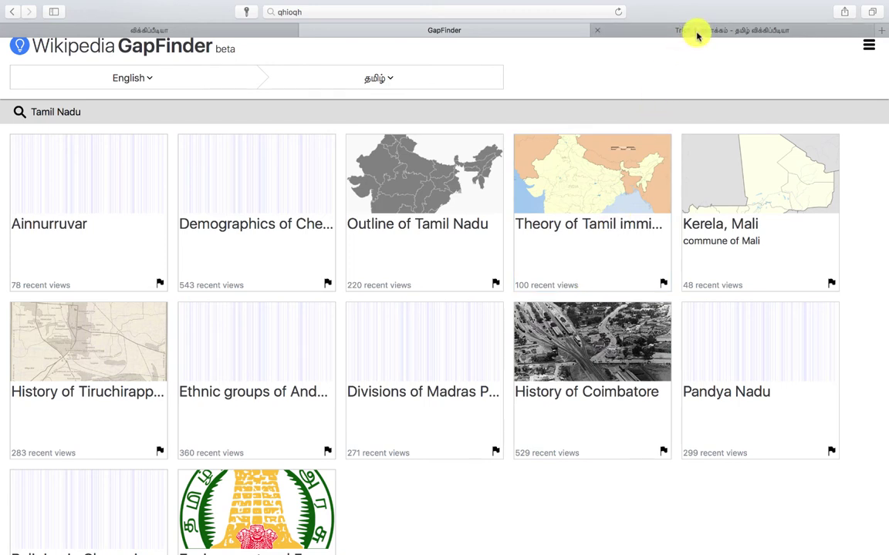
click(596, 32)
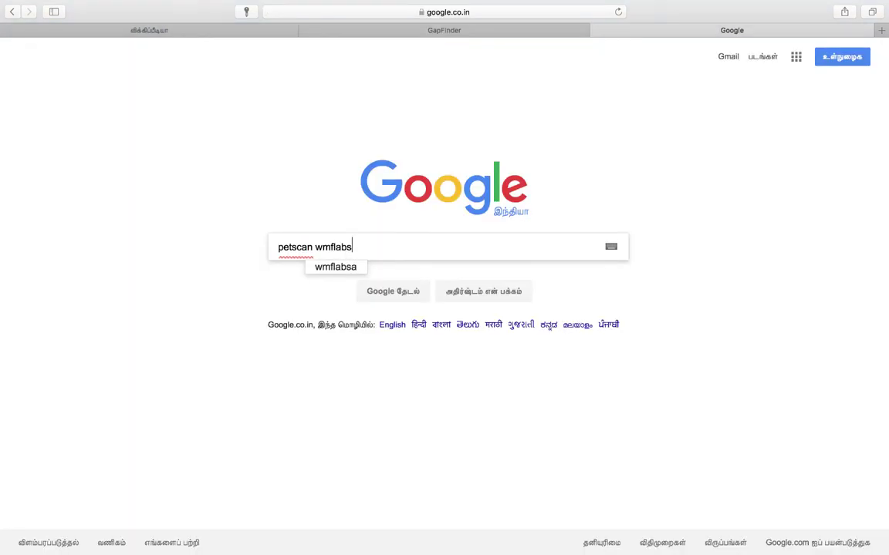
key(Return)
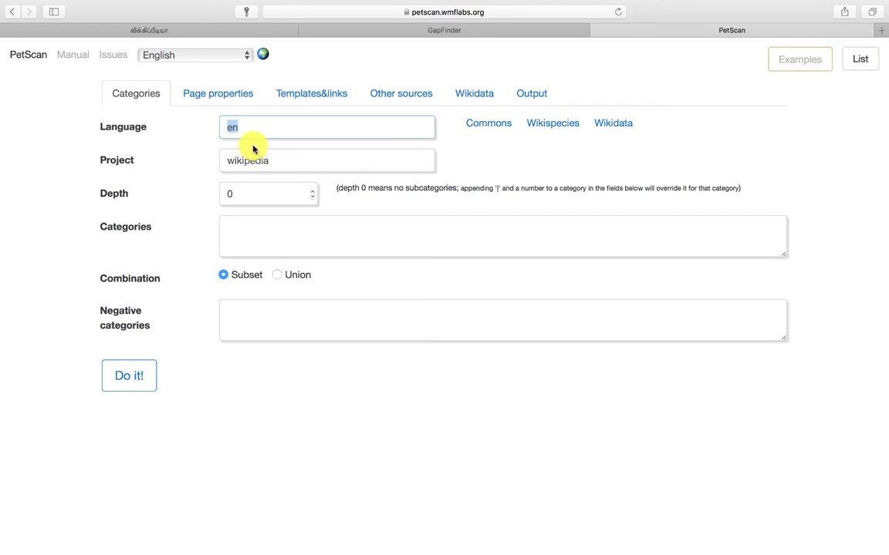
Run a PetScan query for the category Tourism in Tamil Nadu on English Wikipedia.
key(BackSpace)
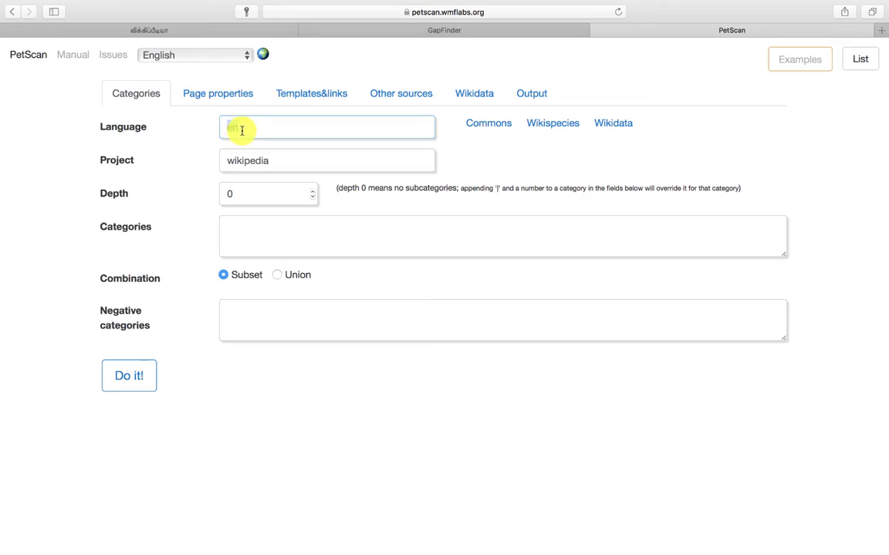
key(super+z)
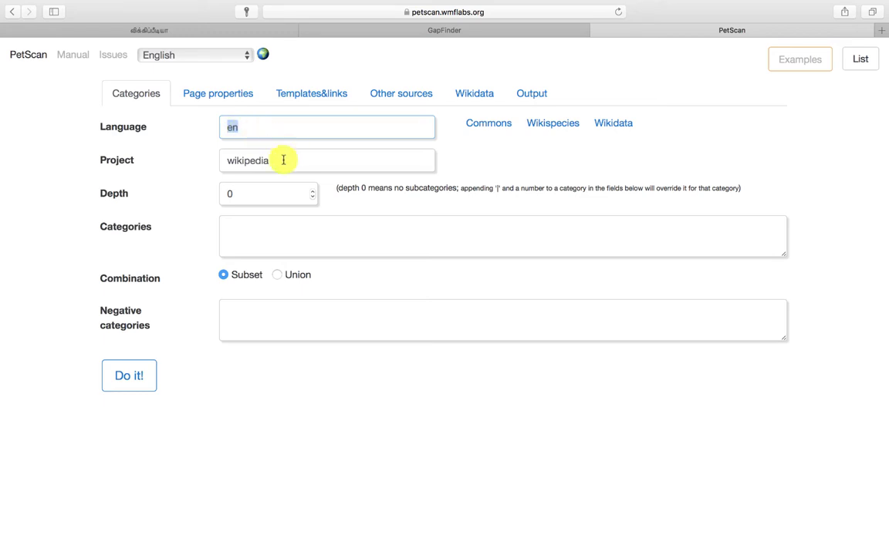
click(231, 229)
text(Tou)
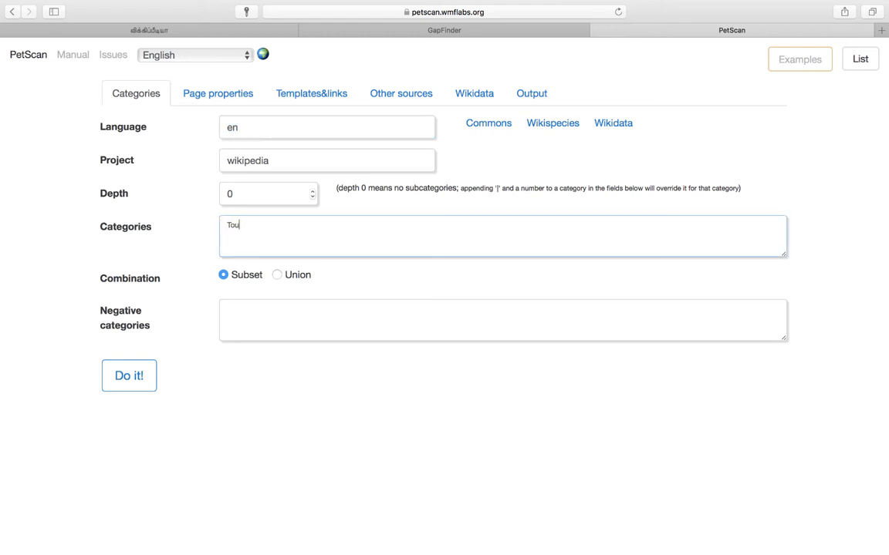
text(rism in Tamil Nadu)
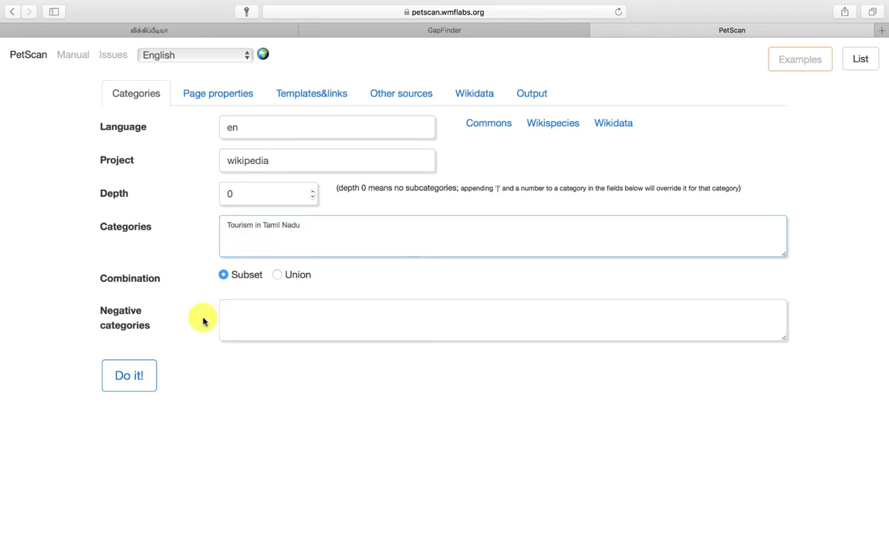
click(140, 368)
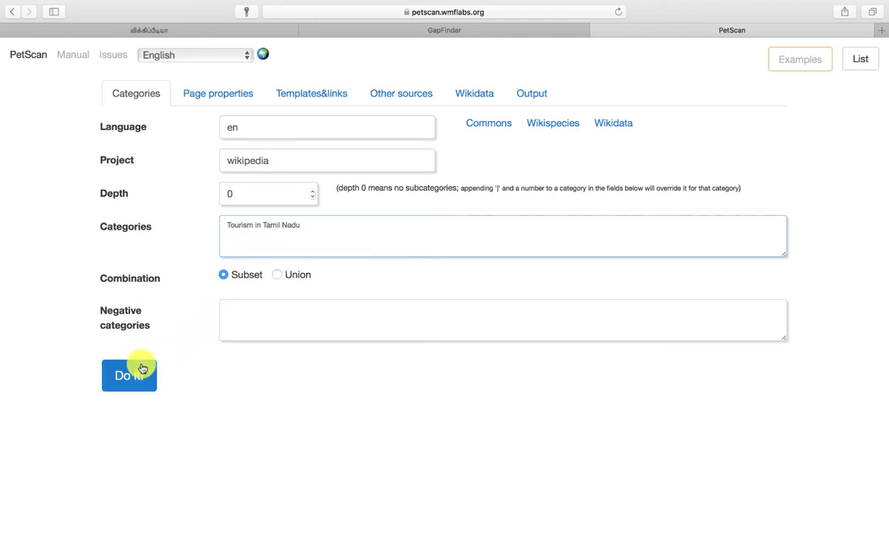
click(142, 369)
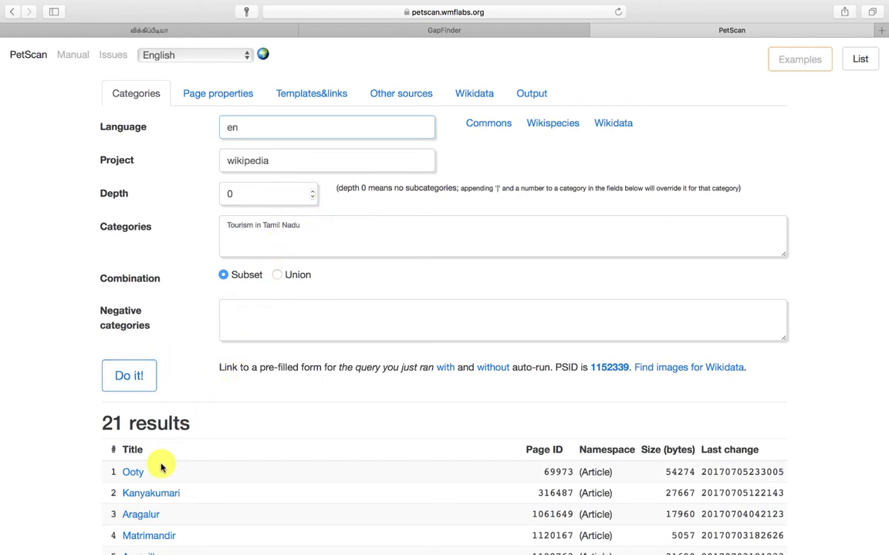
Restrict the query to pages without a tawiki site link in Wikidata and rerun it.
scroll(160, 468, down, 10)
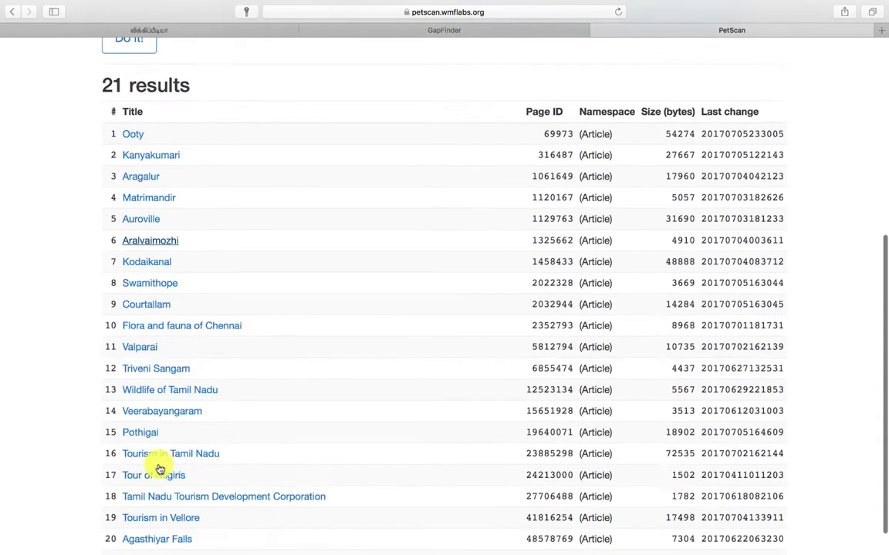
scroll(160, 469, down, 2)
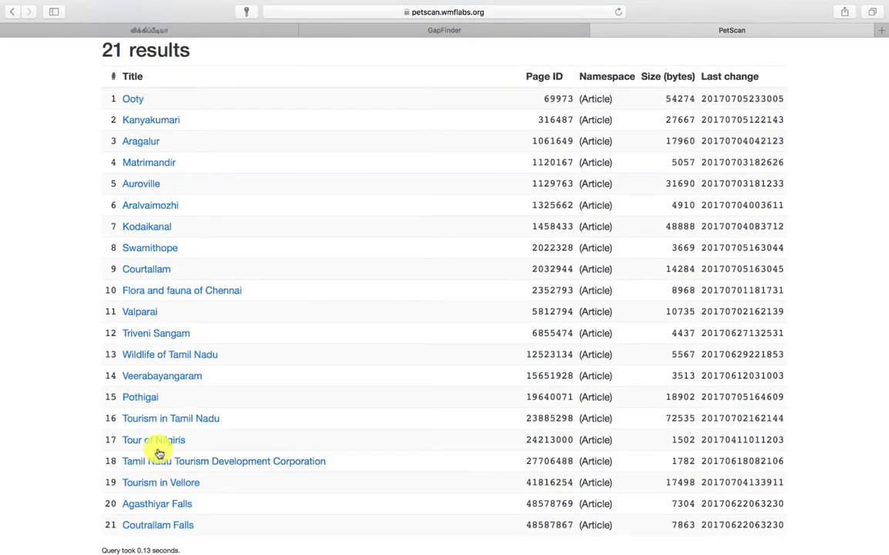
scroll(168, 332, down, 1)
scroll(167, 333, up, 4)
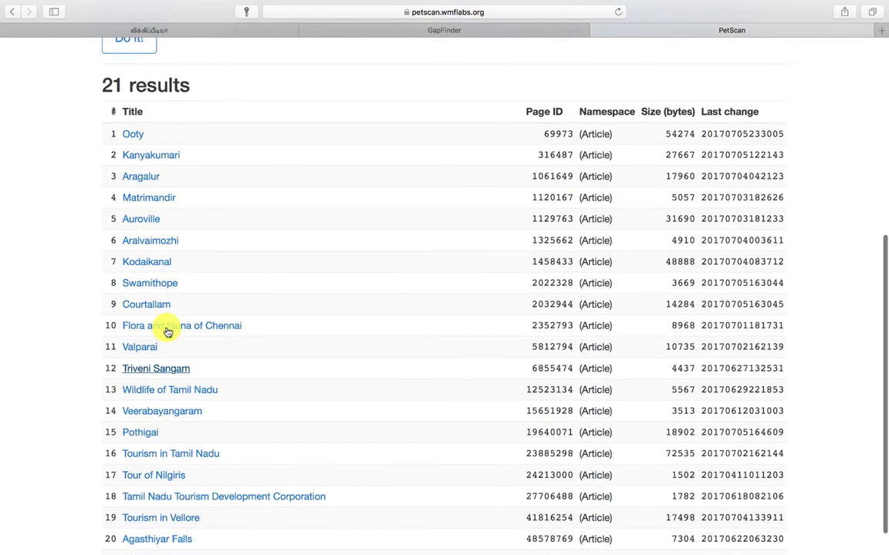
scroll(168, 333, up, 3)
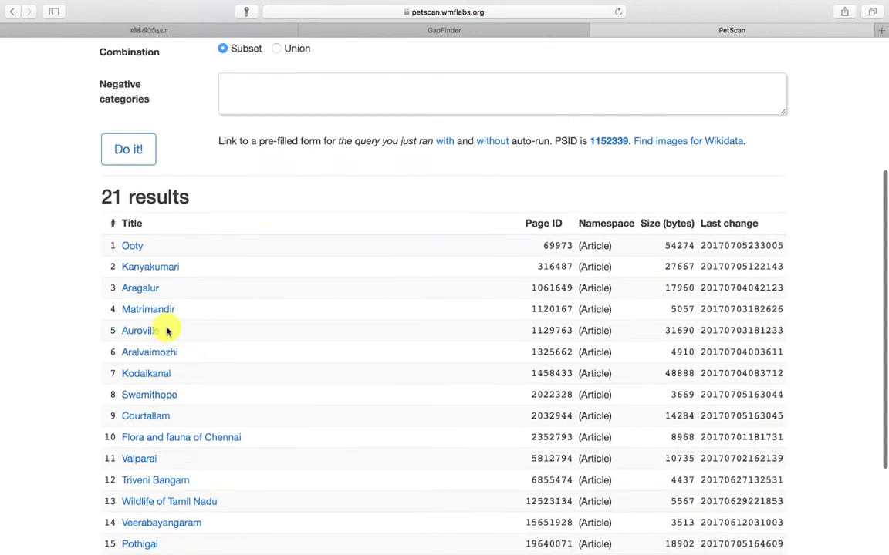
scroll(167, 333, up, 5)
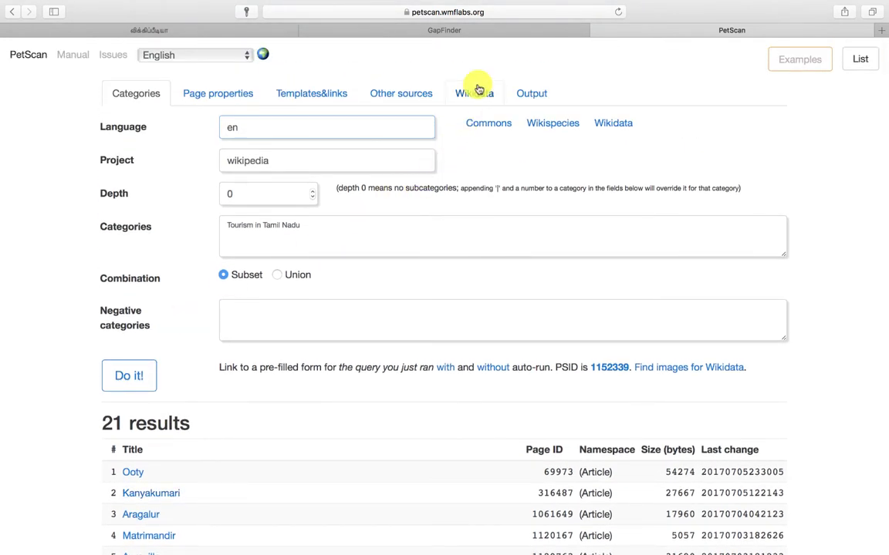
click(473, 92)
click(533, 307)
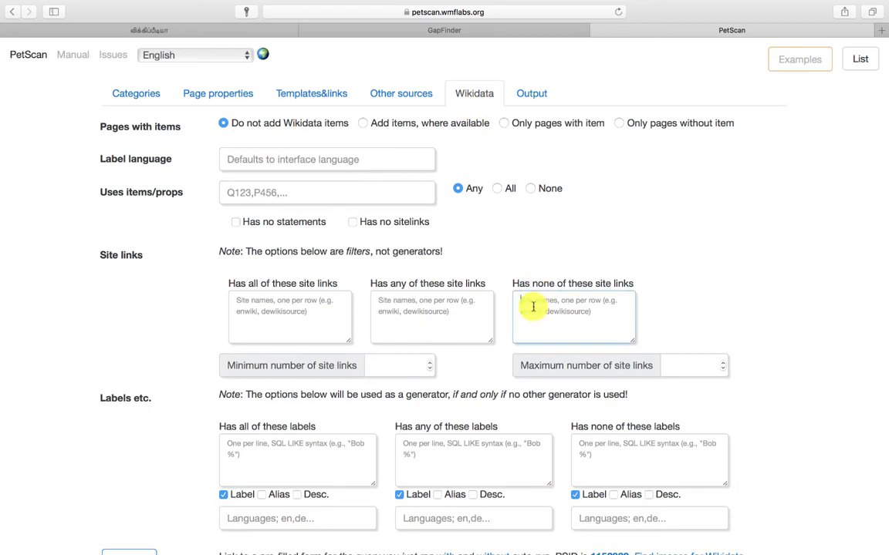
text(tawiki)
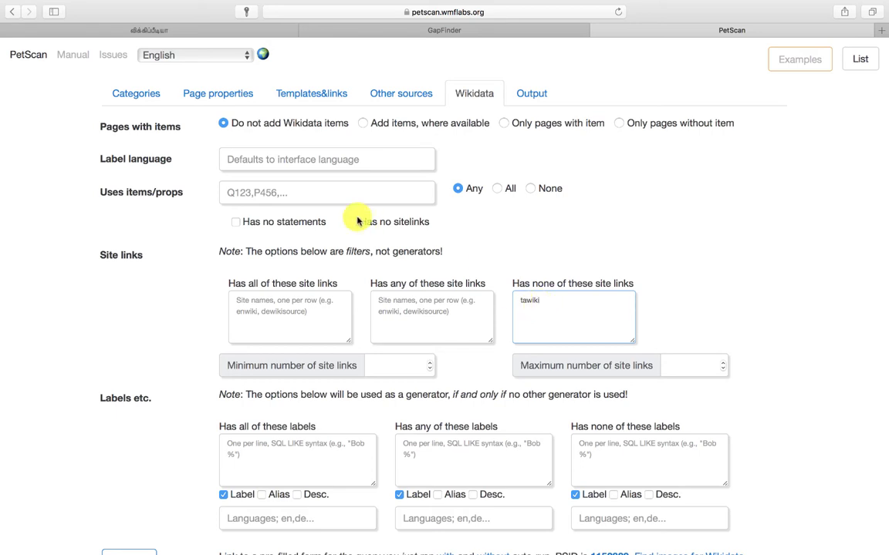
click(136, 93)
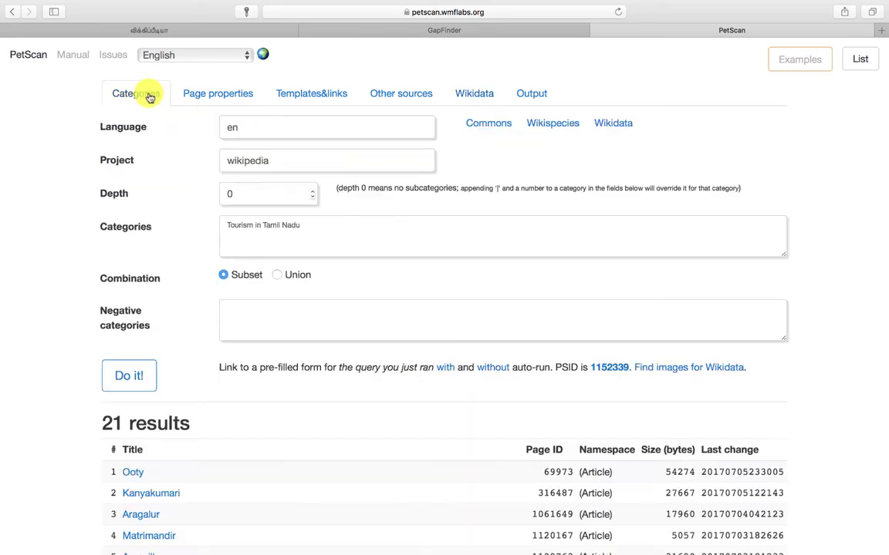
click(137, 378)
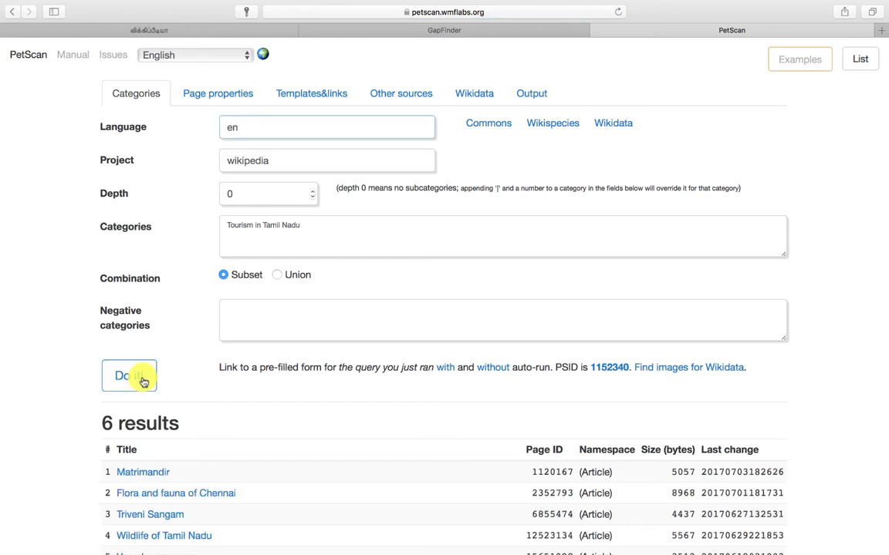
Set the category depth to 1 and rerun the query to include articles from subcategories.
scroll(189, 453, down, 1)
scroll(189, 457, down, 2)
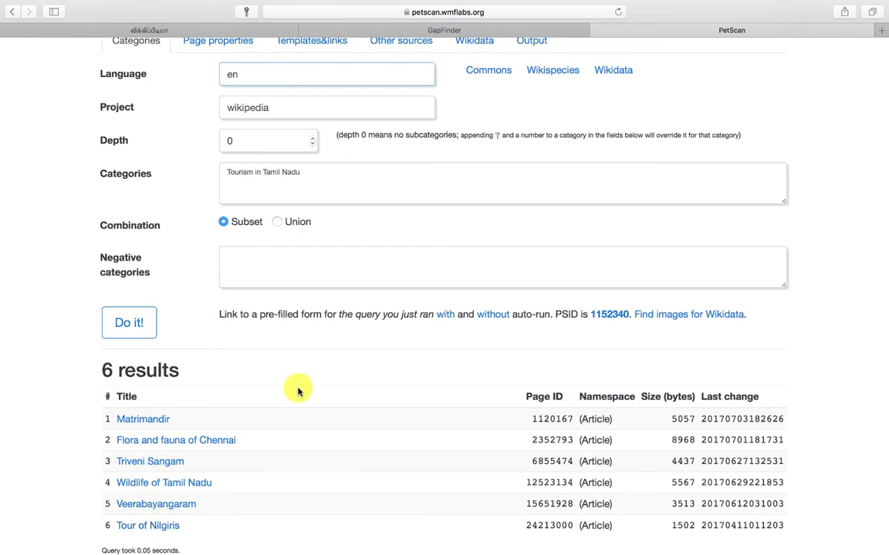
scroll(298, 389, up, 2)
scroll(298, 388, down, 2)
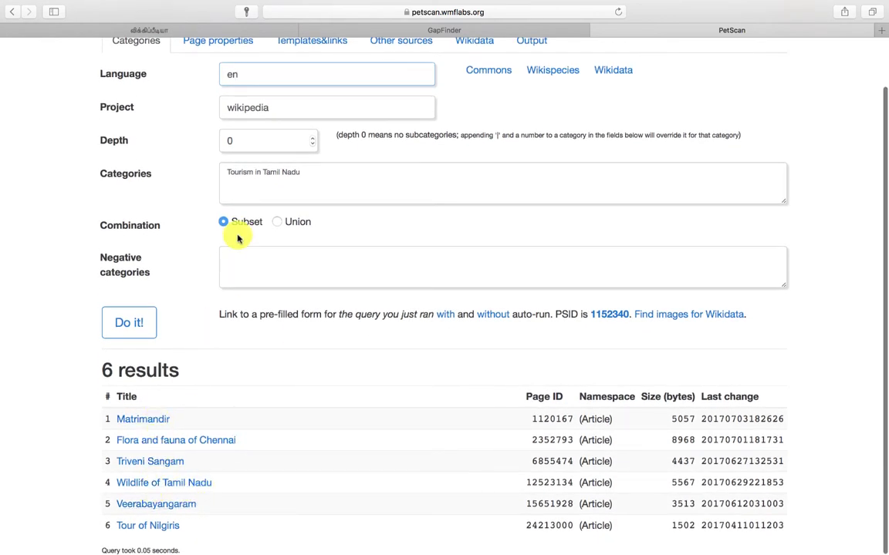
click(234, 140)
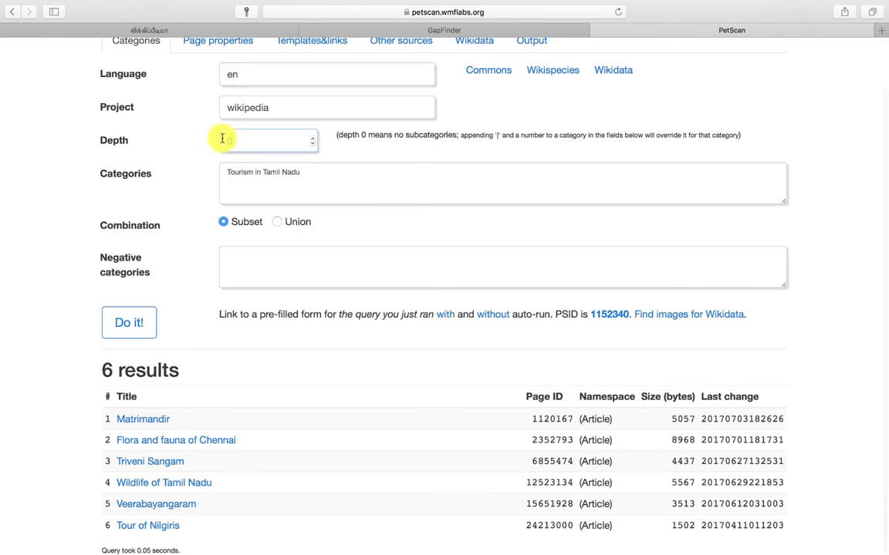
text(1)
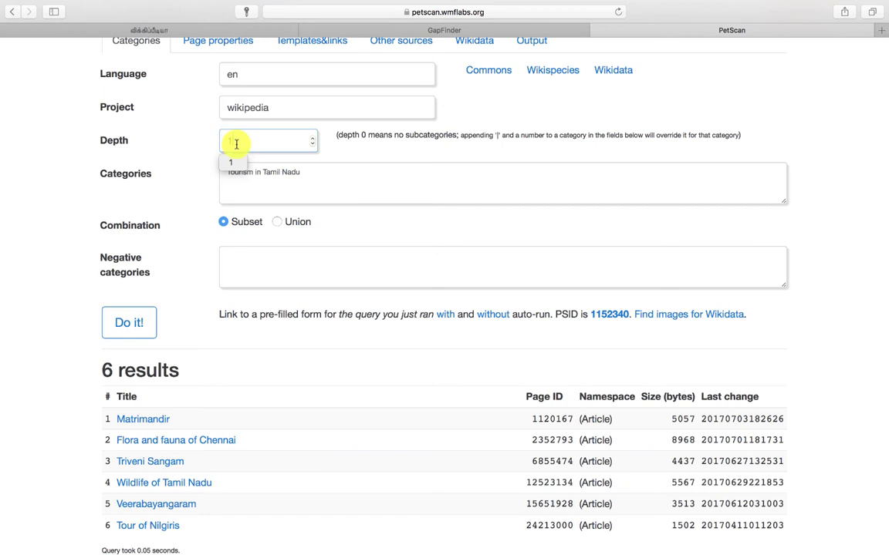
click(141, 325)
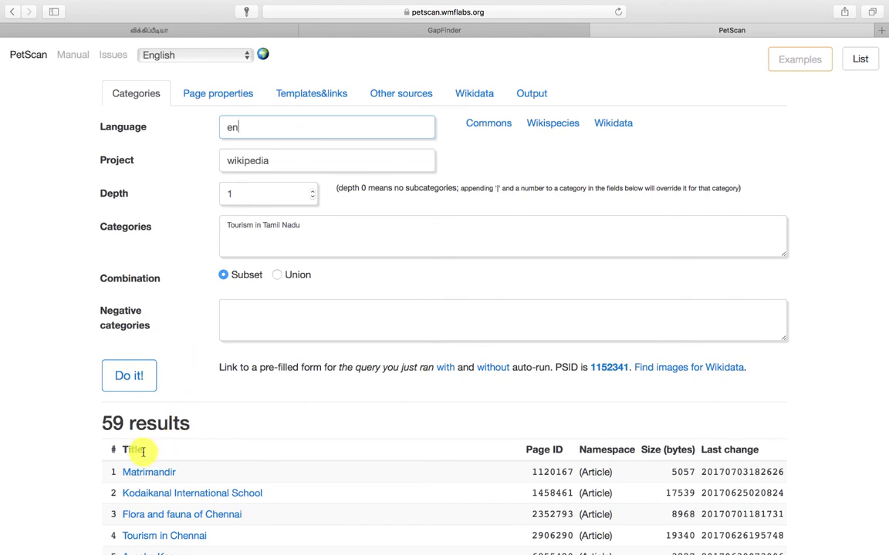
click(232, 195)
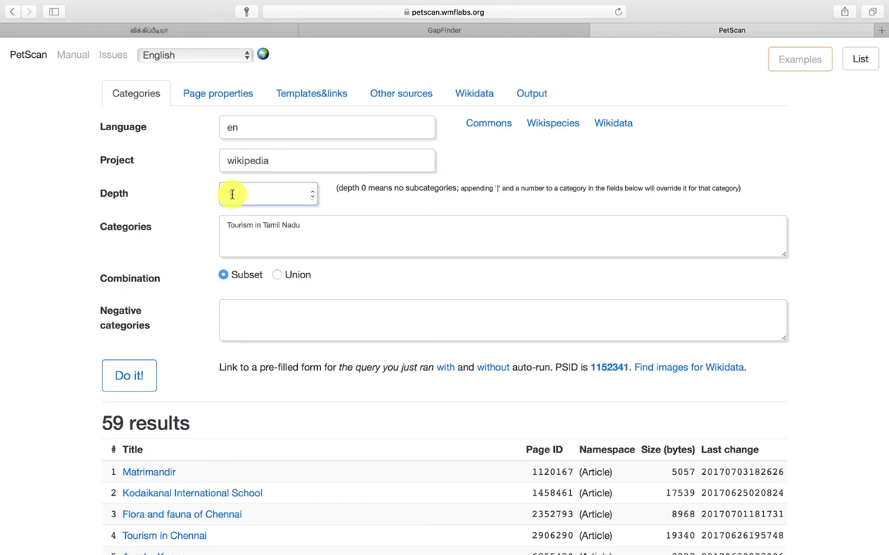
text(1)
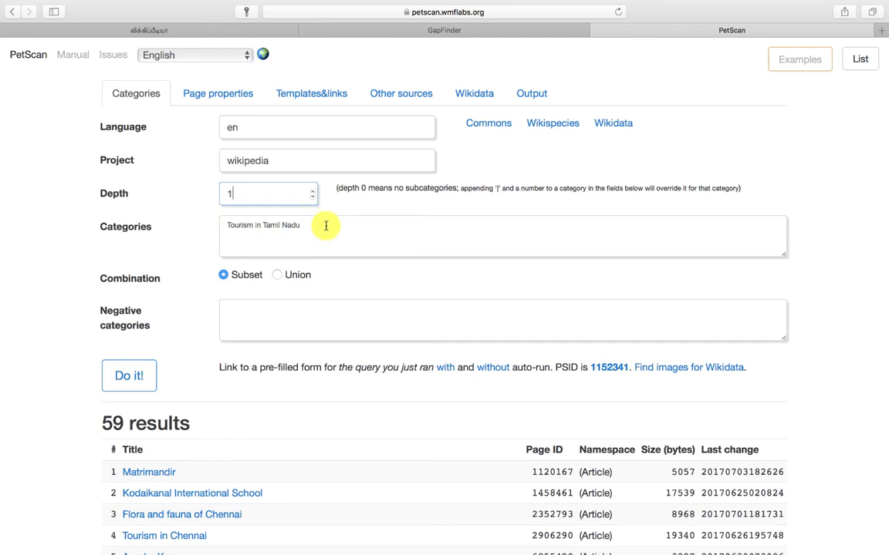
Set the query output to sort by incoming links (ns0).
scroll(347, 365, down, 5)
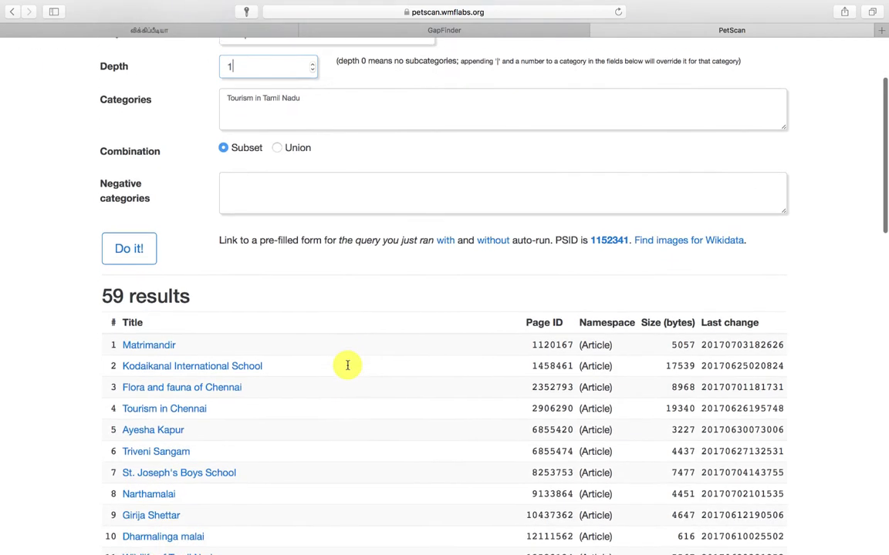
scroll(297, 344, up, 2)
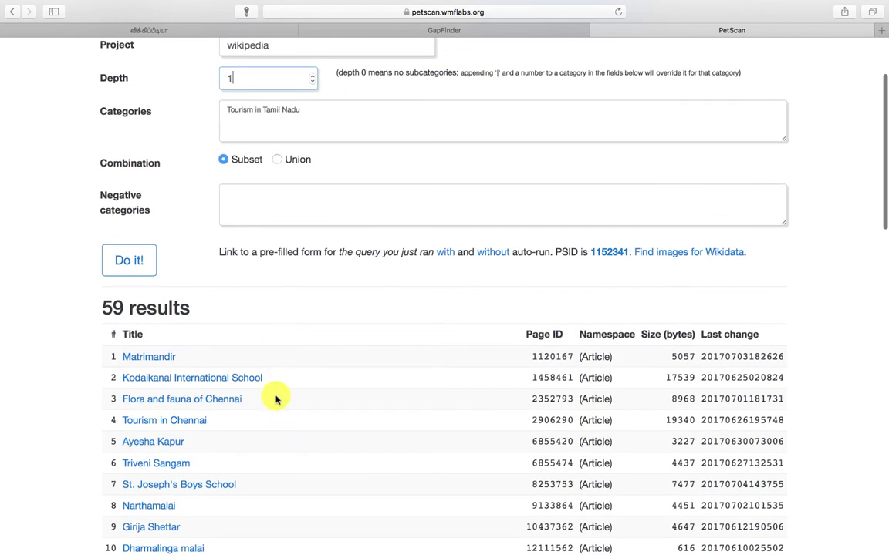
scroll(274, 413, up, 5)
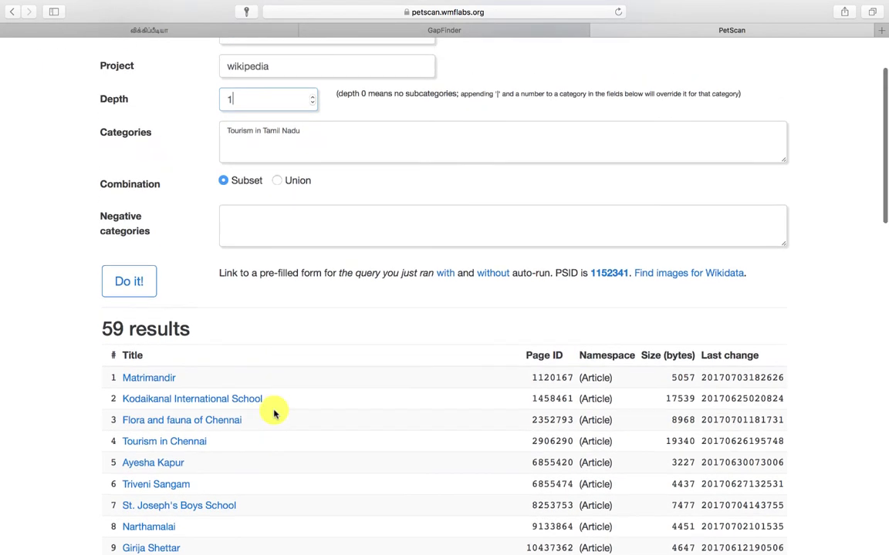
click(532, 97)
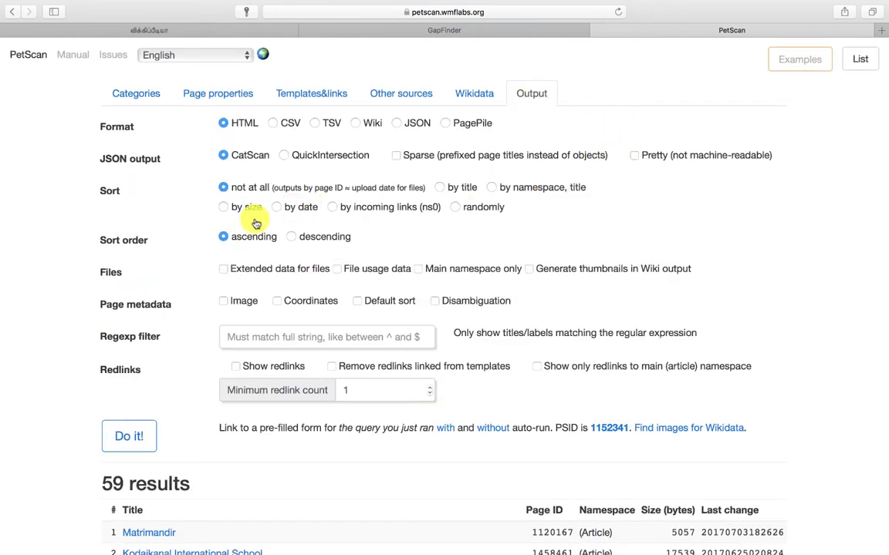
click(332, 208)
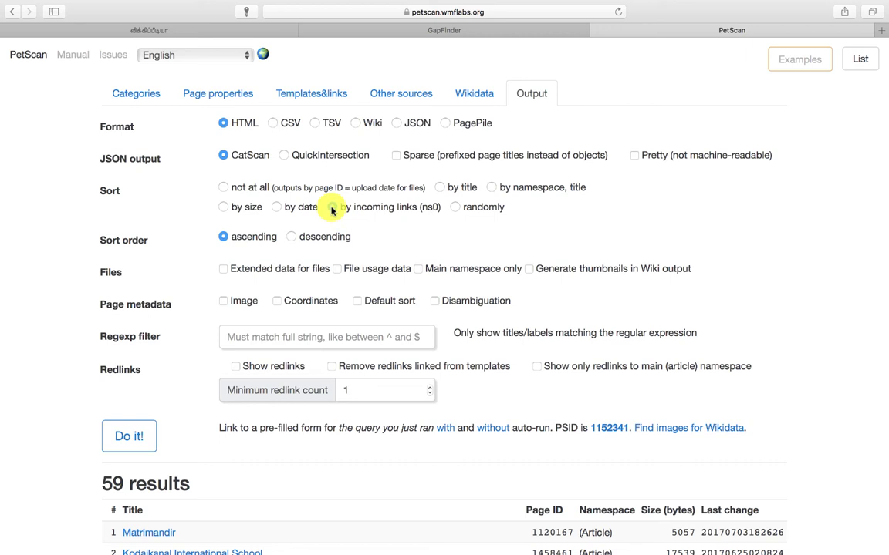
Set the sort order of the query output to descending and rerun the Tourism in Tamil Nadu query.
click(290, 239)
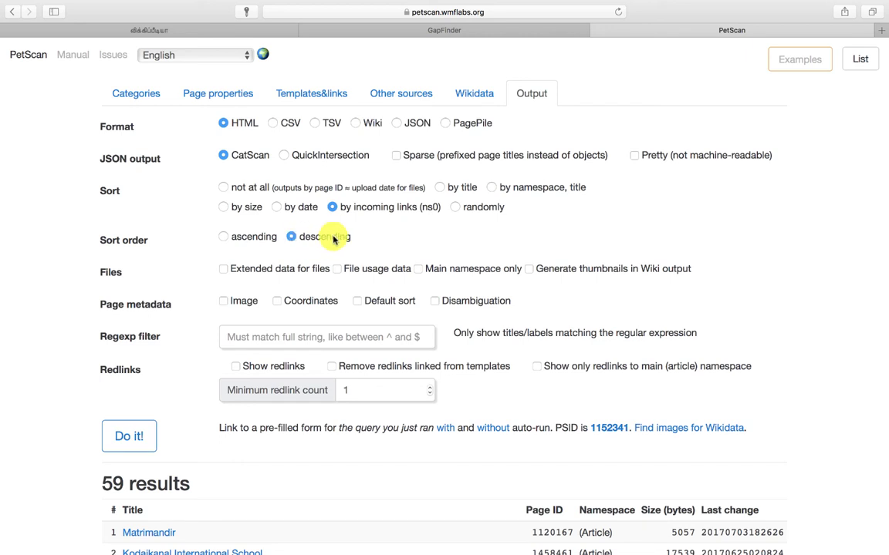
click(131, 102)
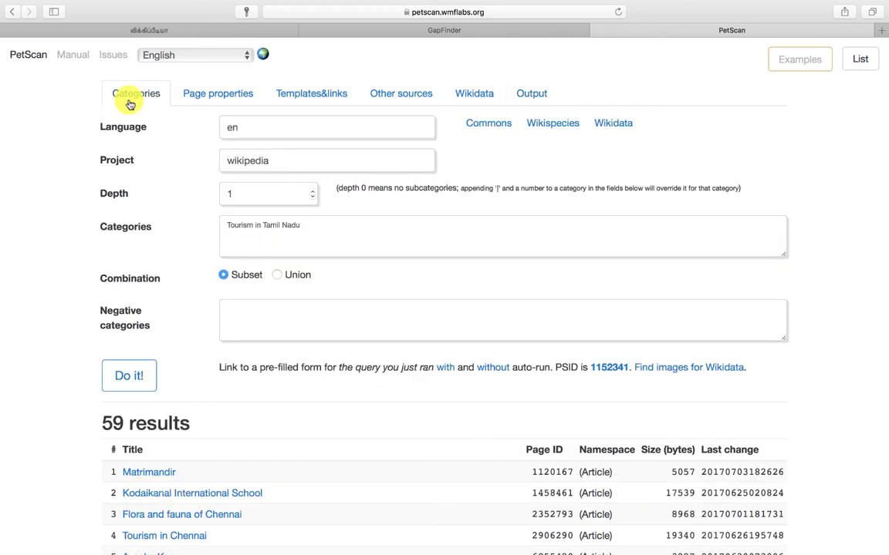
click(115, 377)
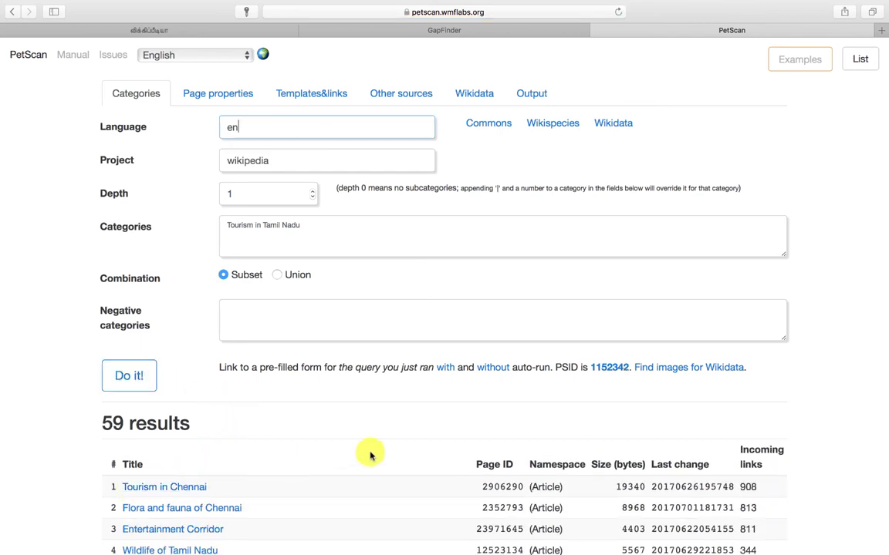
Examine the articles ranked by incoming links and review the query's category, Wikidata site link and output settings.
scroll(378, 454, down, 5)
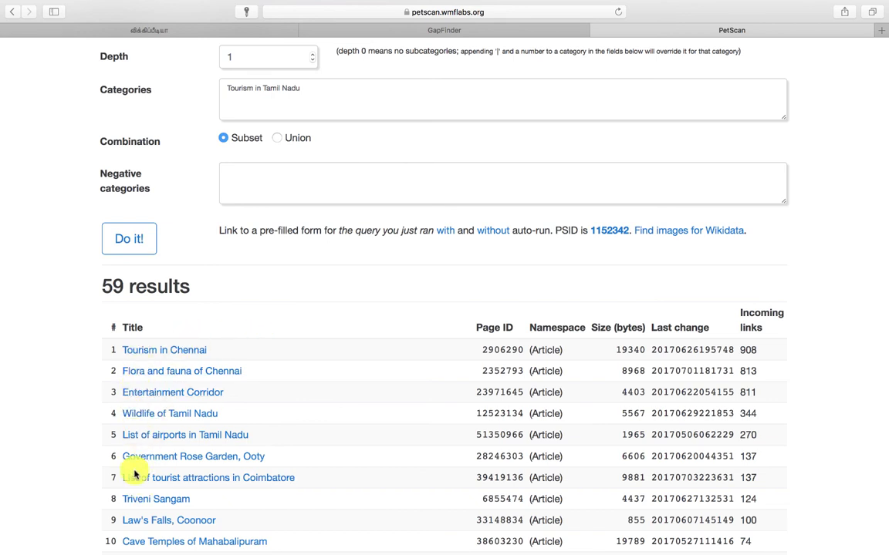
scroll(294, 303, up, 5)
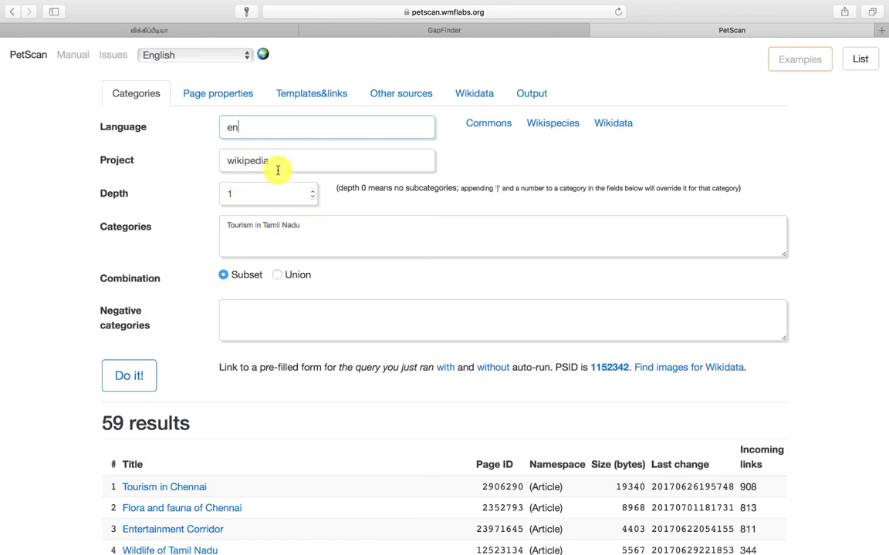
click(469, 101)
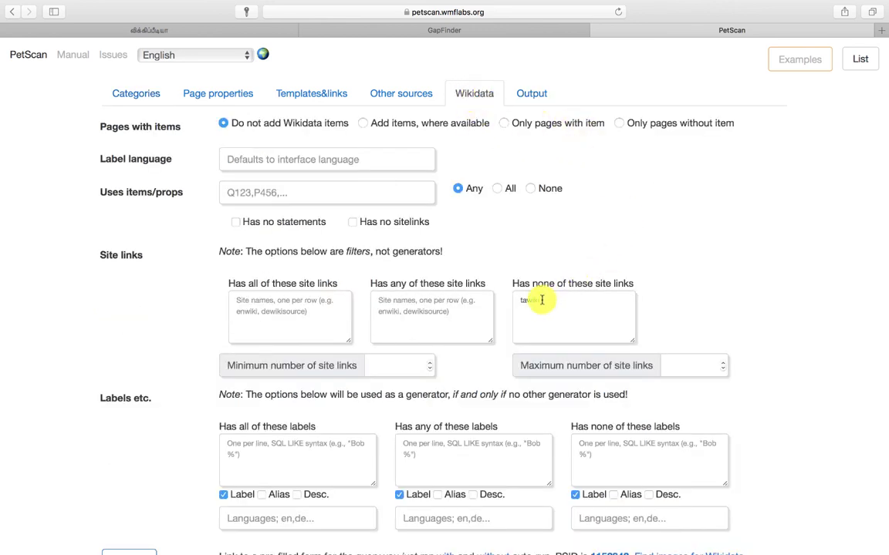
click(538, 95)
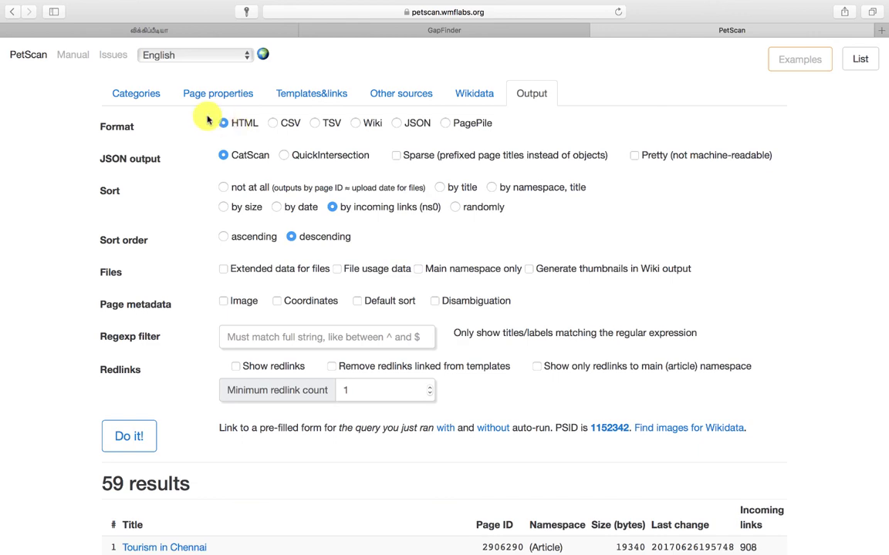
click(140, 100)
scroll(175, 421, down, 5)
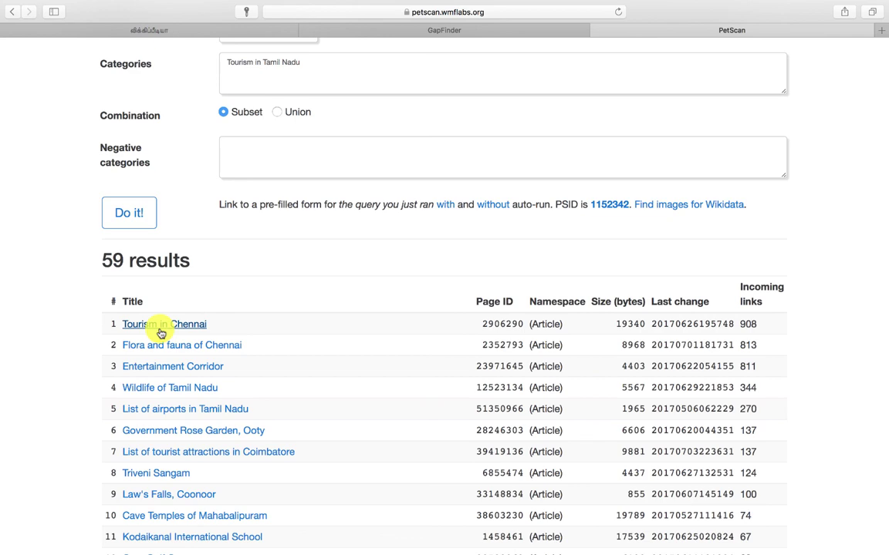
scroll(250, 267, up, 5)
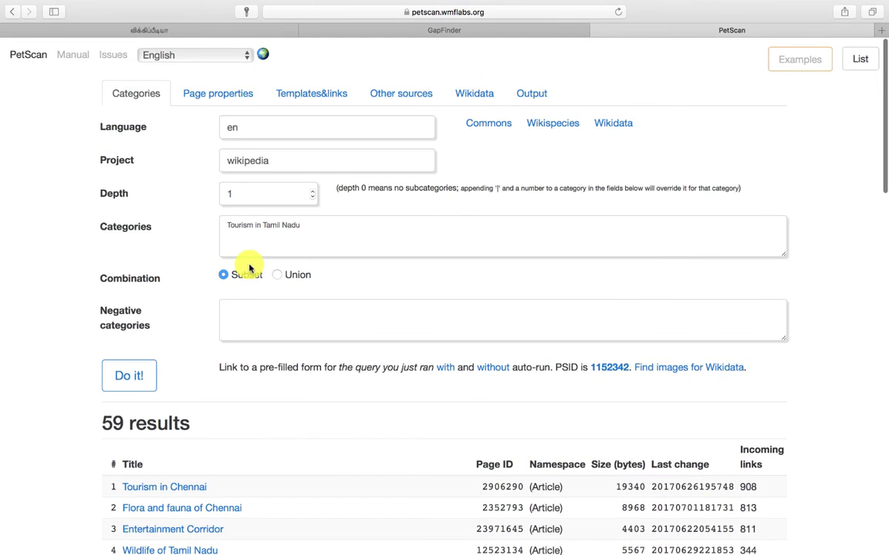
scroll(249, 268, down, 7)
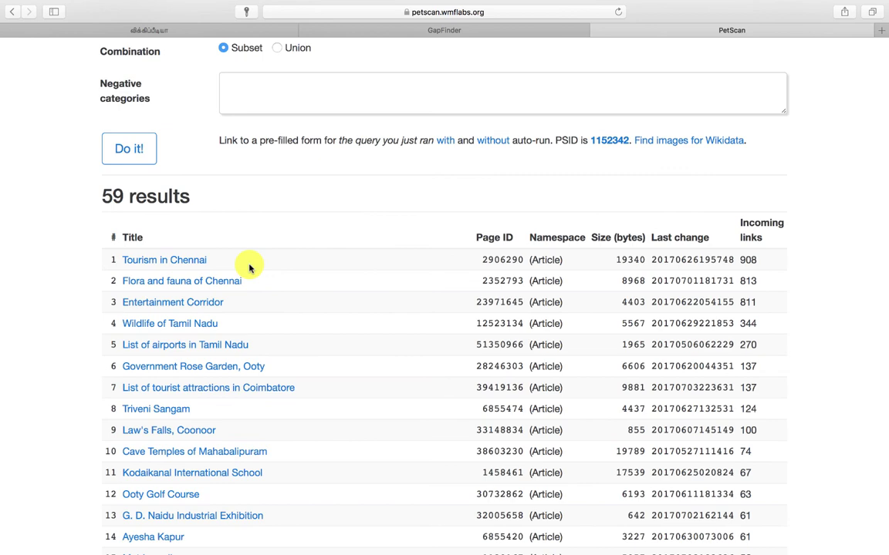
scroll(249, 267, up, 7)
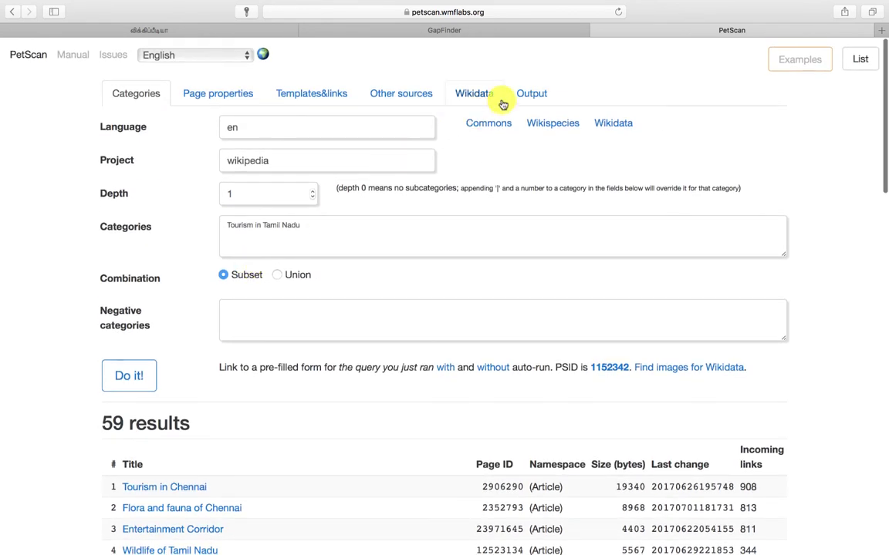
click(533, 100)
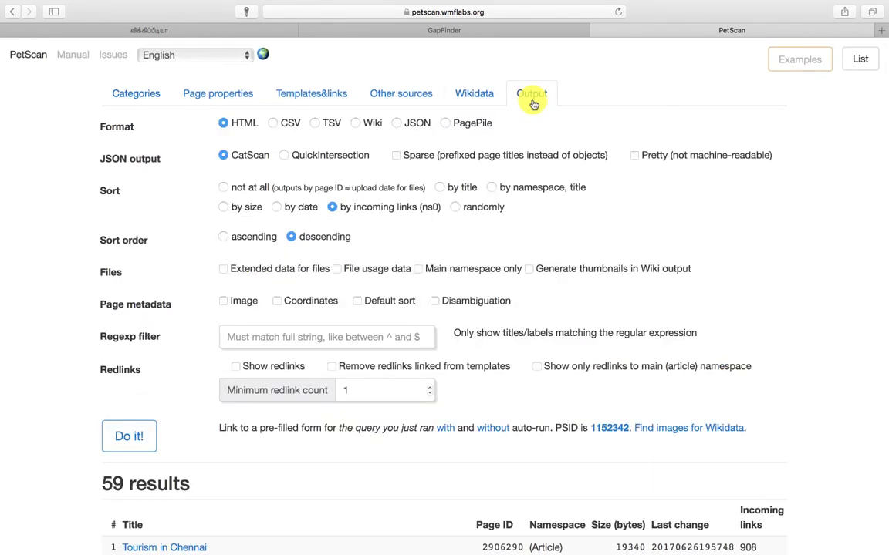